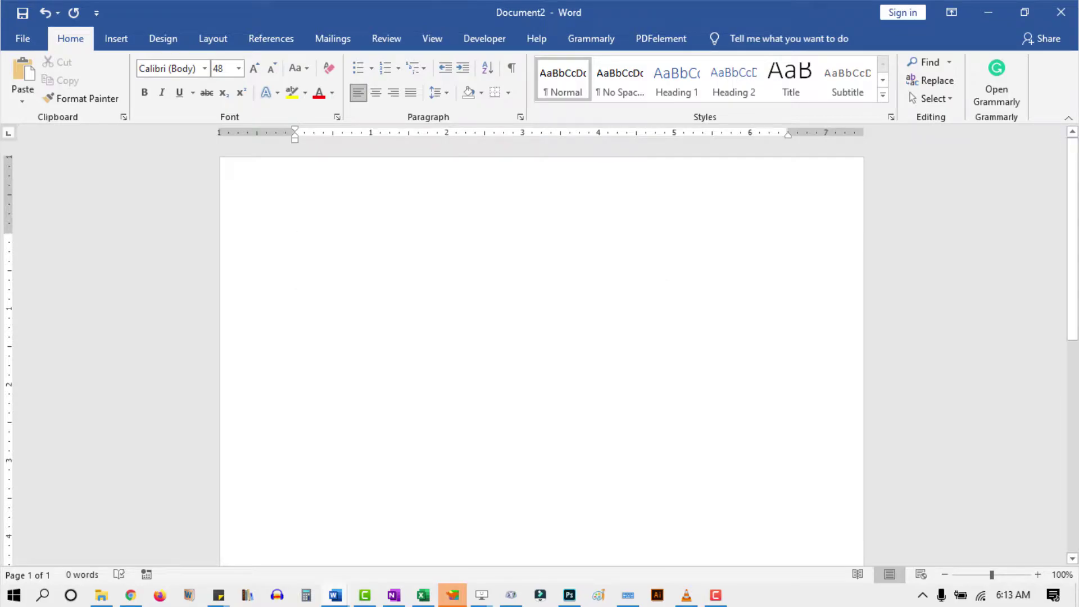
pyautogui.write('360')
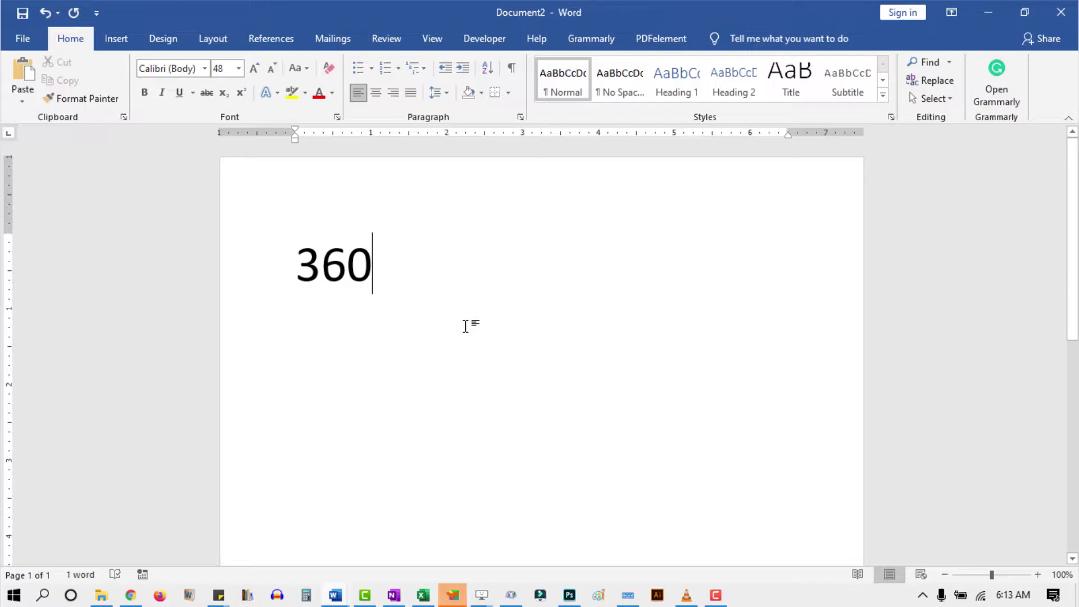
# Open the On-Screen Keyboard and insert a degree symbol after 360 using Alt+0176
pyautogui.click(627, 597)
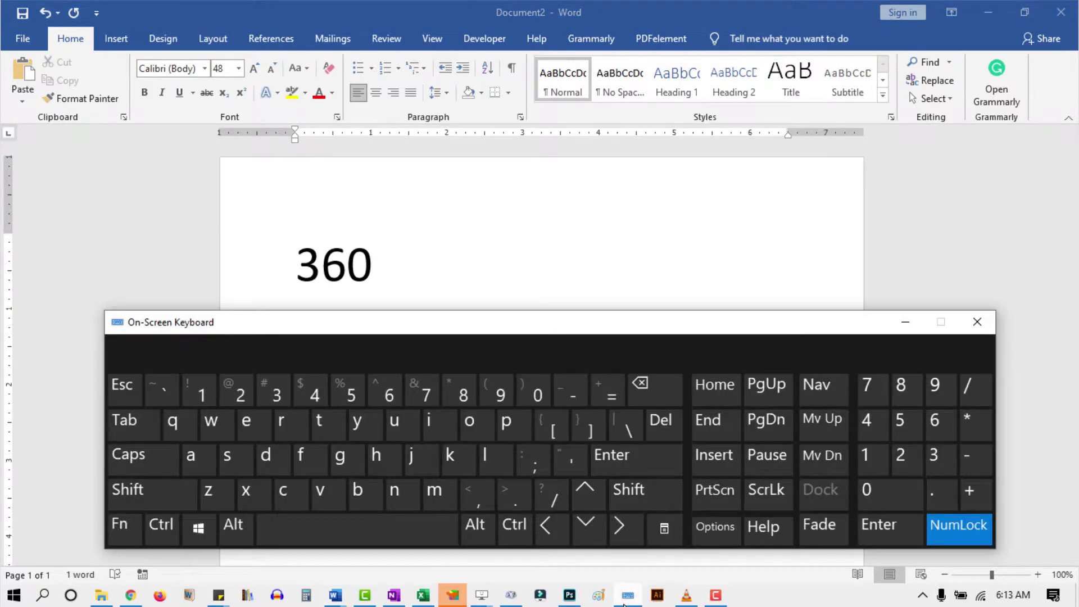
pyautogui.click(751, 279)
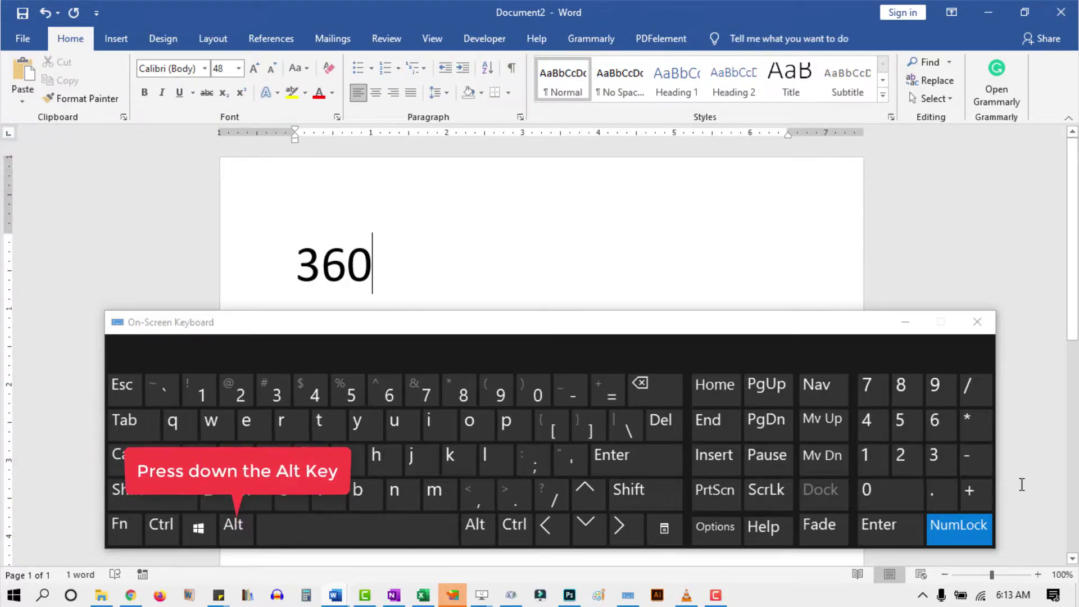
pyautogui.press('alt')
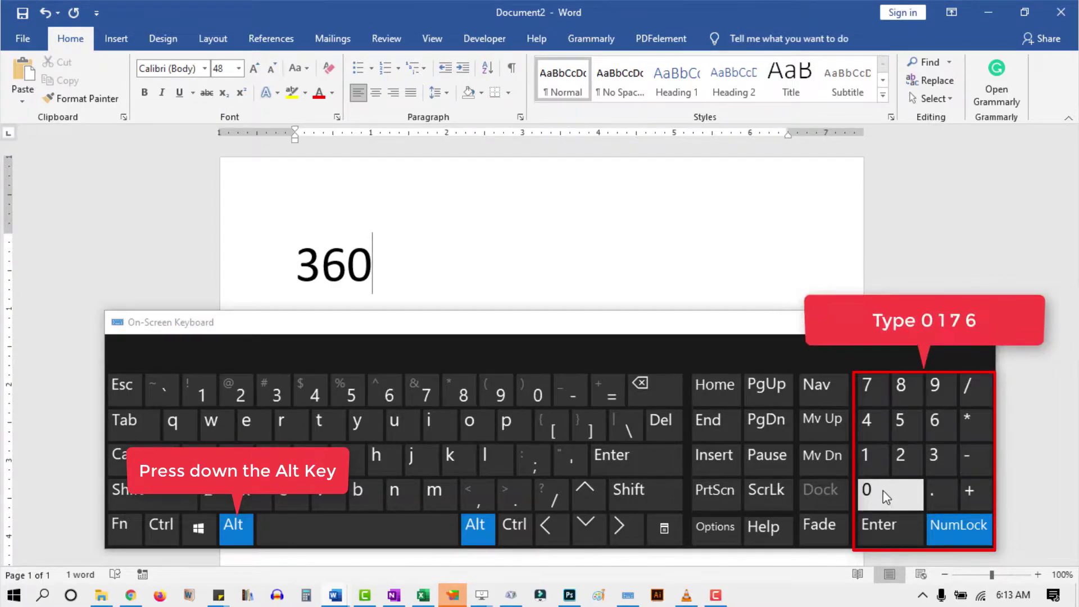
pyautogui.click(948, 423)
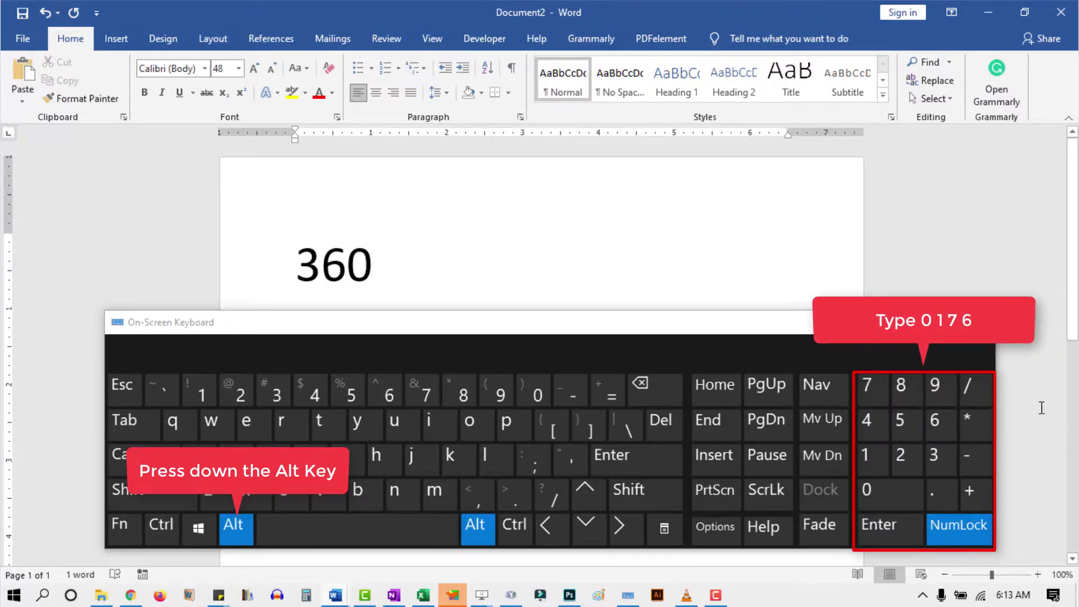
pyautogui.press('alt')
pyautogui.write('°')
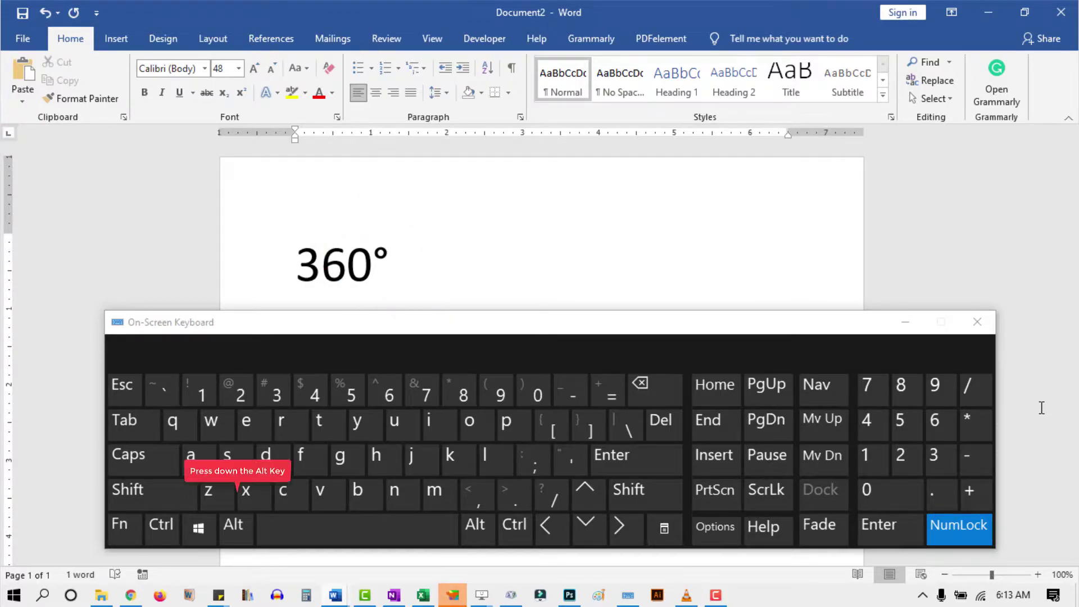
# Add a second degree symbol with Alt+0176, then minimize the On-Screen Keyboard
pyautogui.press('alt')
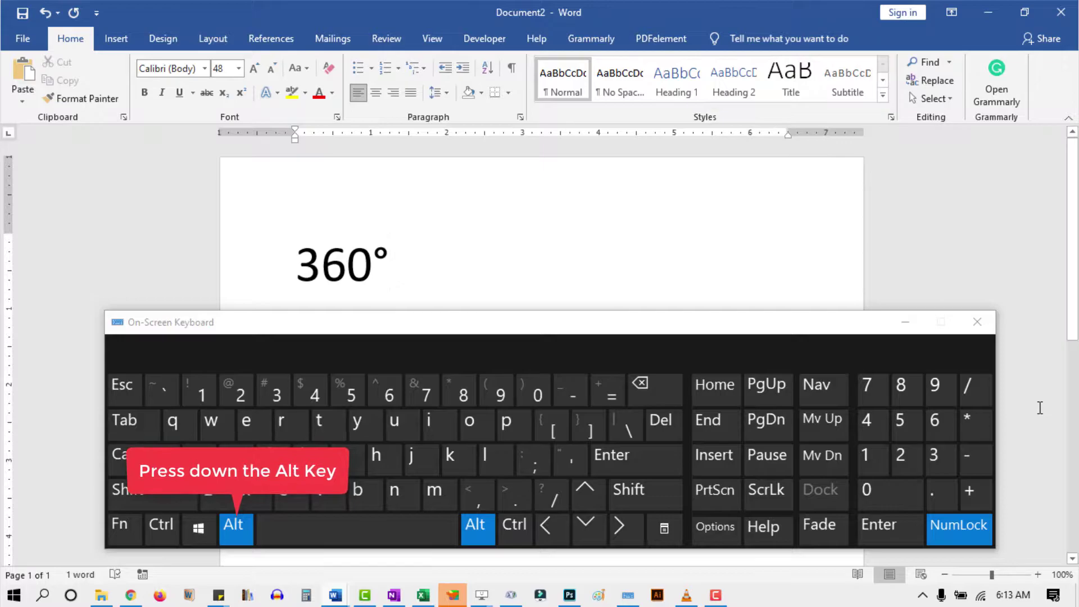
pyautogui.click(894, 491)
pyautogui.click(870, 466)
pyautogui.click(876, 388)
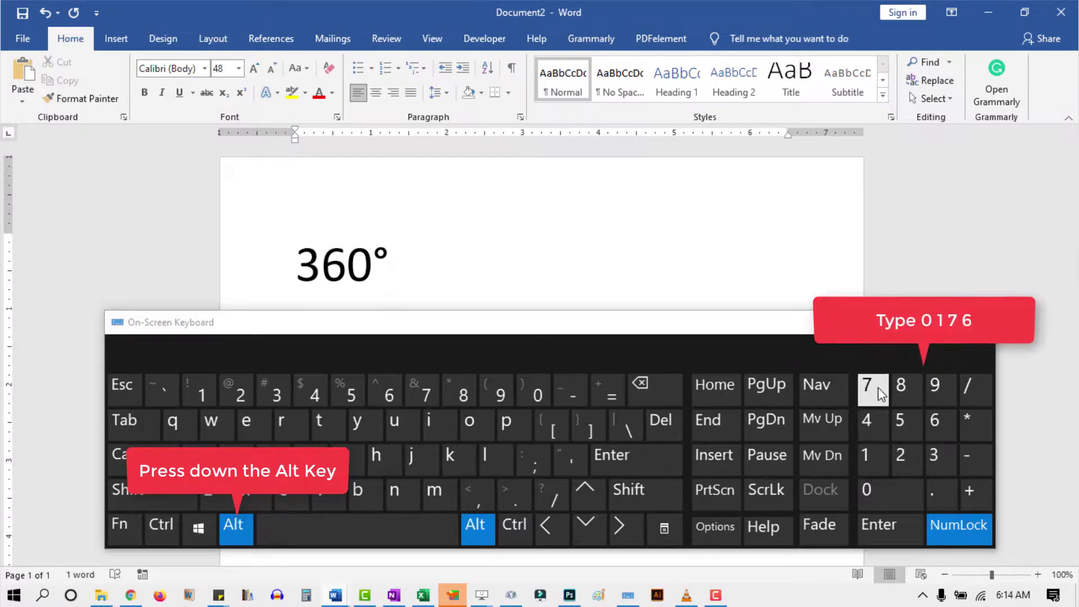
pyautogui.click(934, 423)
pyautogui.write('°')
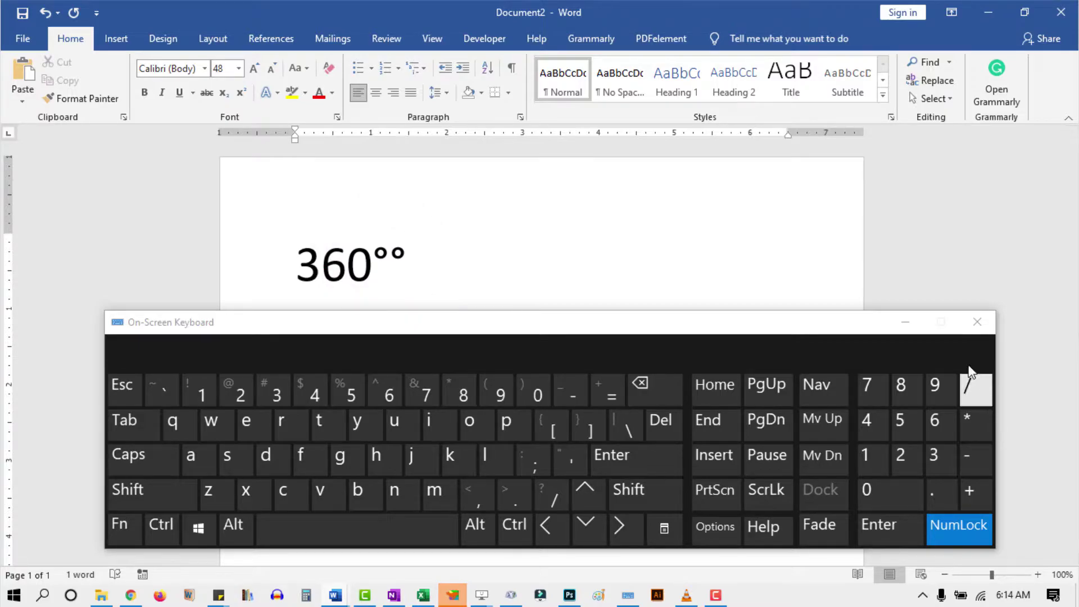
pyautogui.click(904, 322)
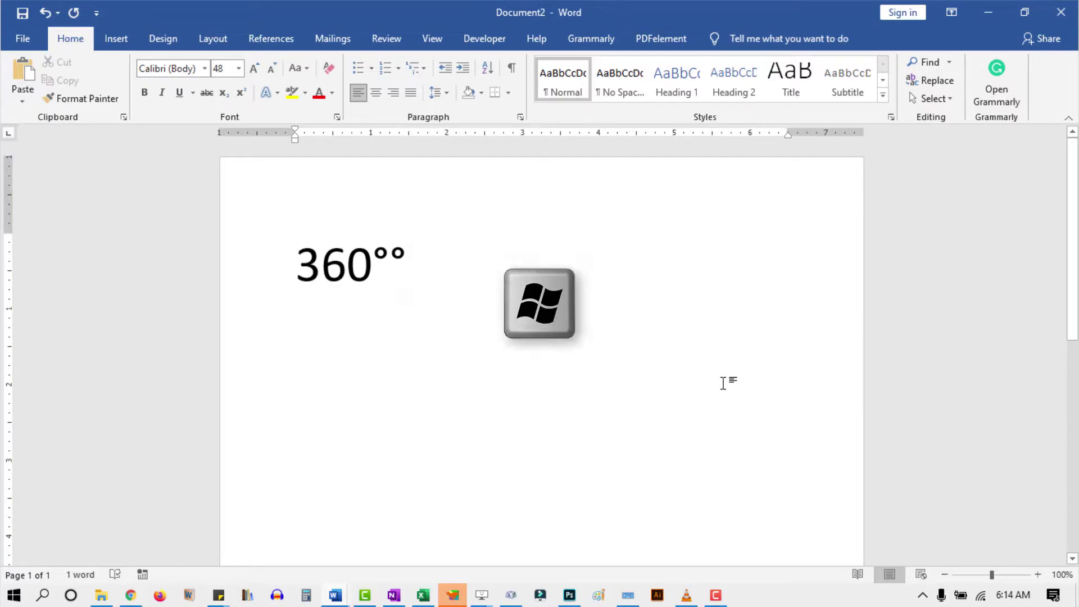
# Search the Start menu for 'character map' and launch Character Map
pyautogui.press('super')
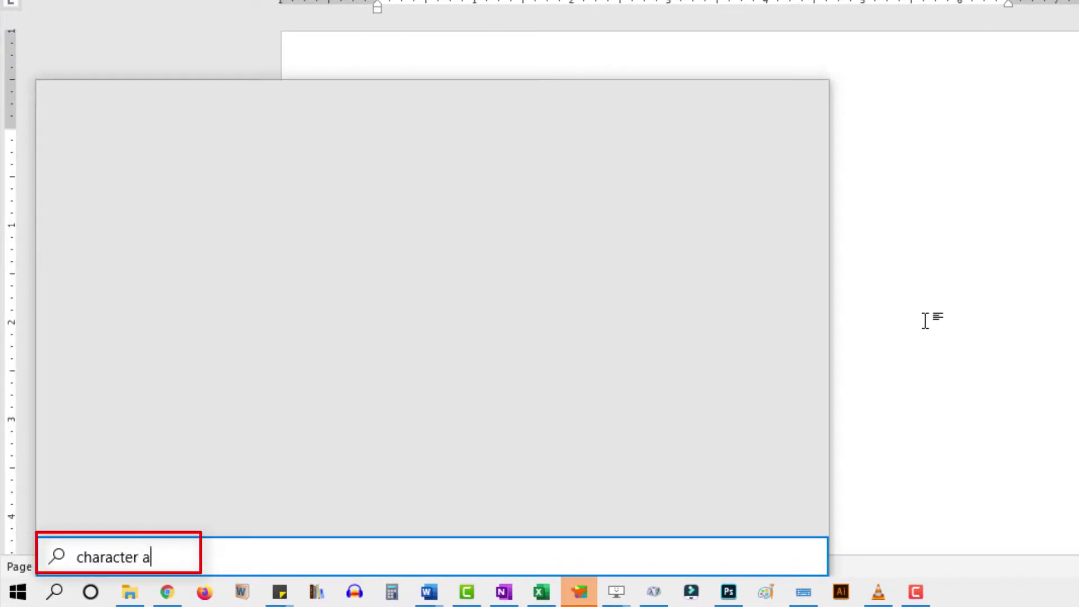
pyautogui.write('map')
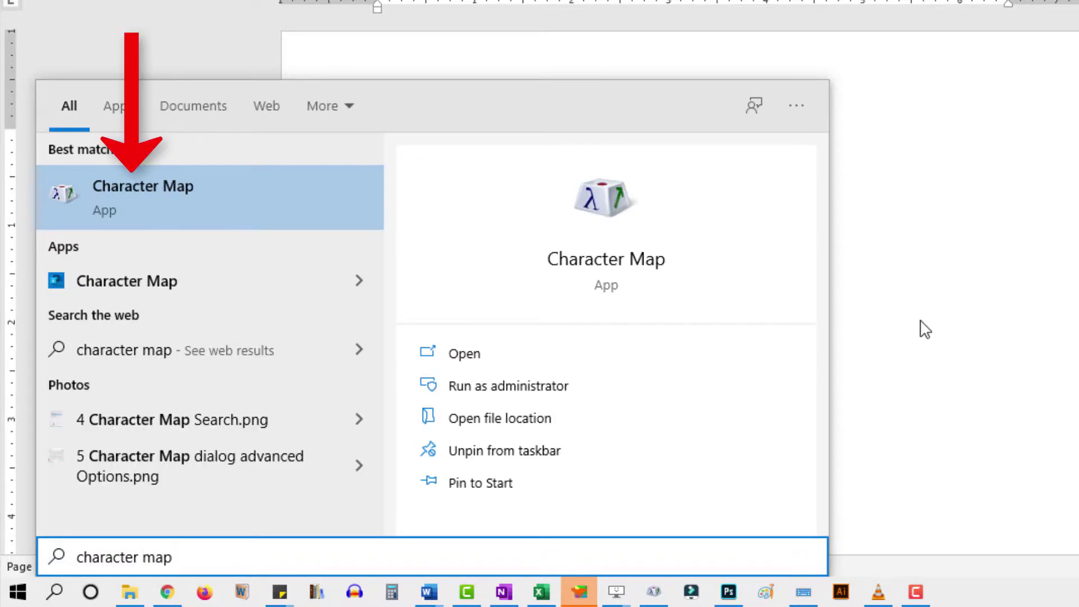
pyautogui.click(184, 193)
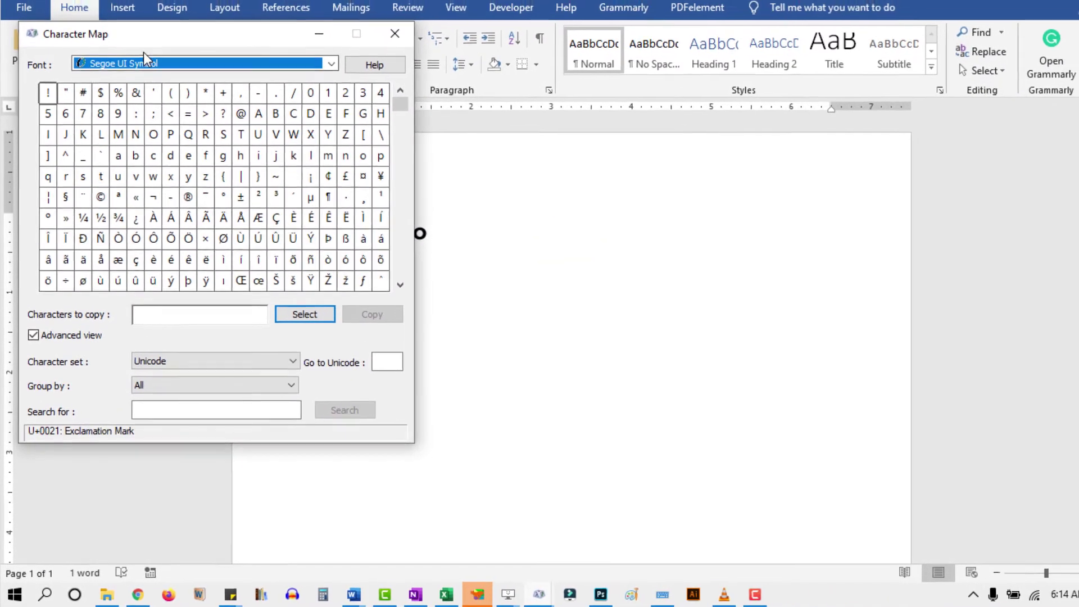
# Place Character Map beside the document and search its characters for 'Degree'
pyautogui.moveTo(132, 52); pyautogui.dragTo(540, 123)
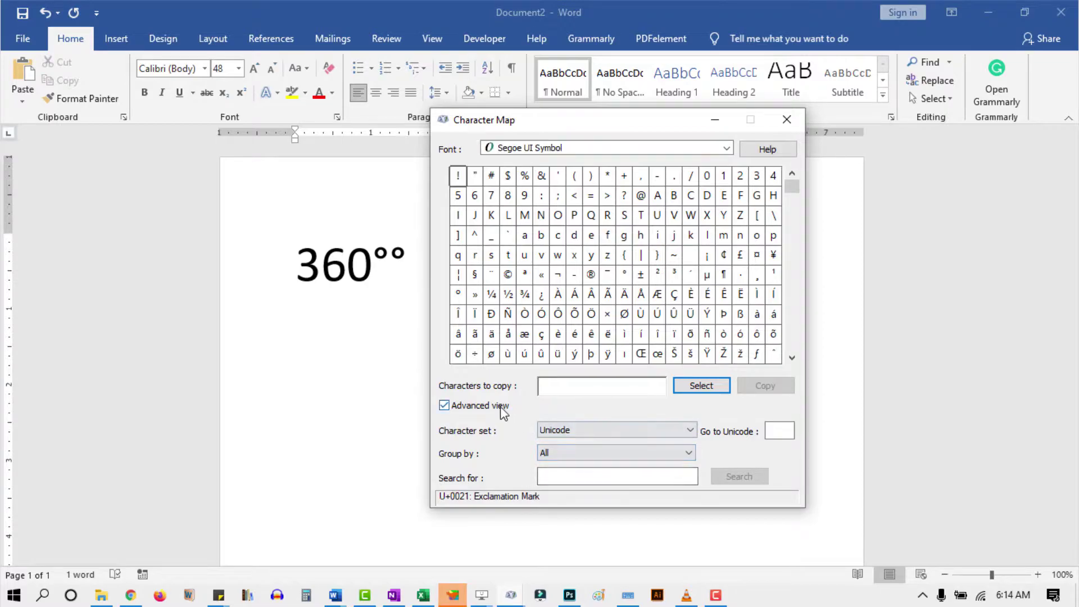
pyautogui.click(502, 408)
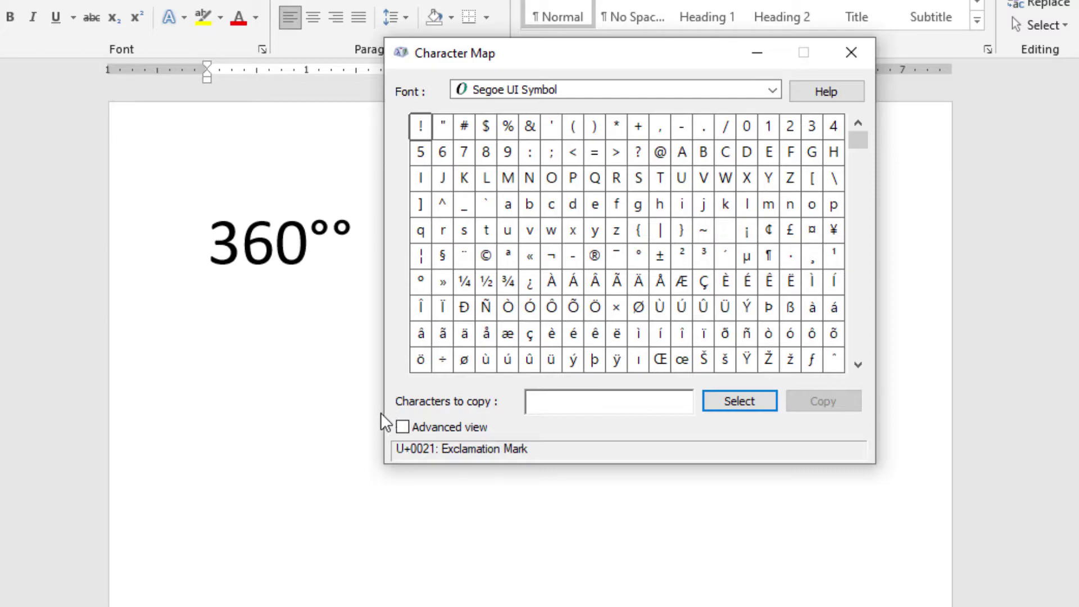
pyautogui.click(442, 435)
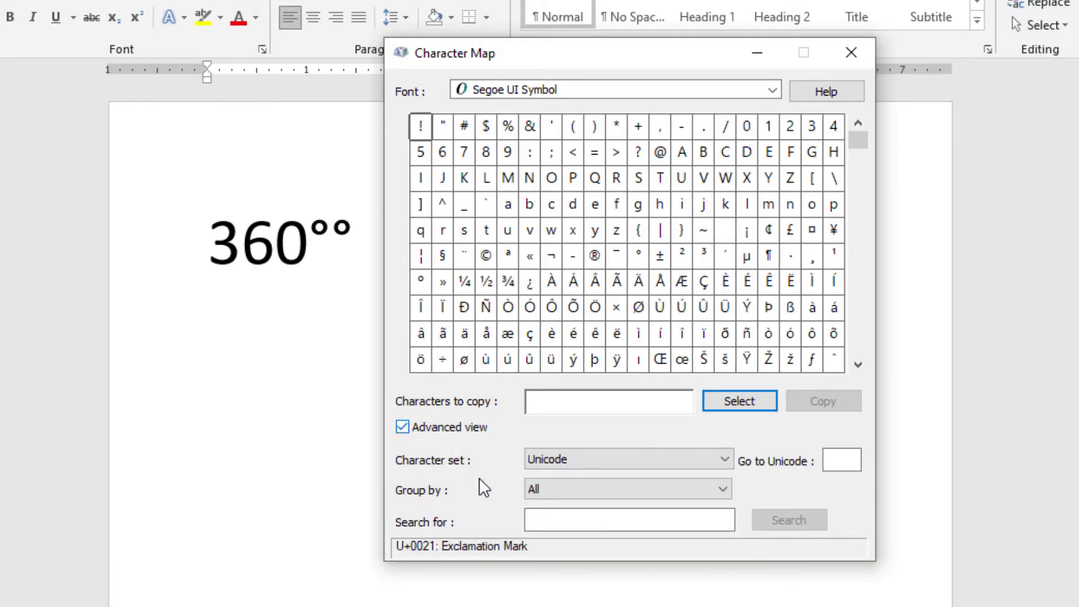
pyautogui.click(592, 526)
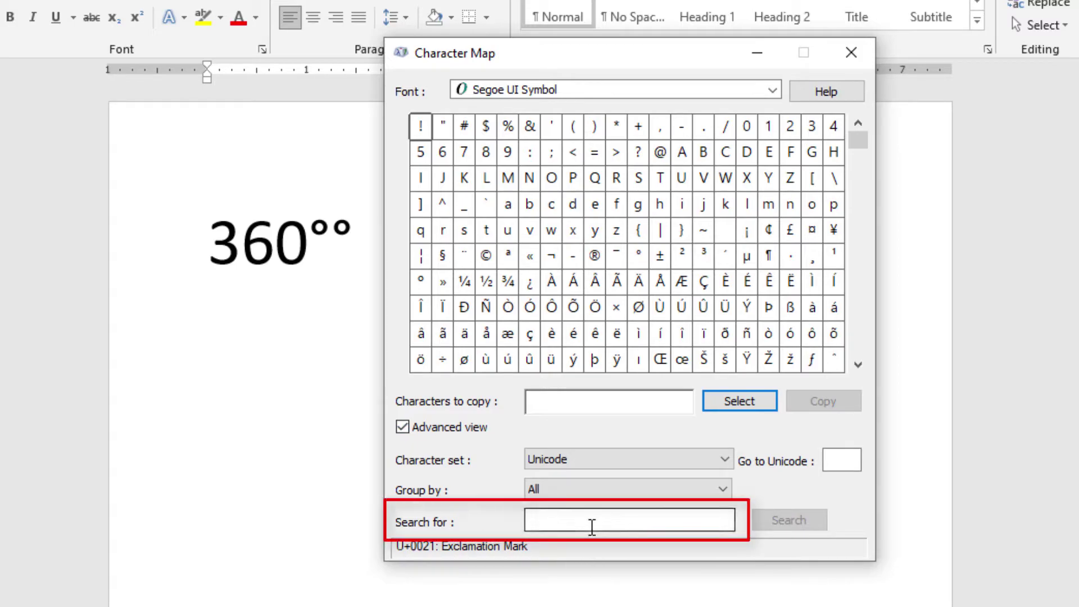
pyautogui.click(577, 520)
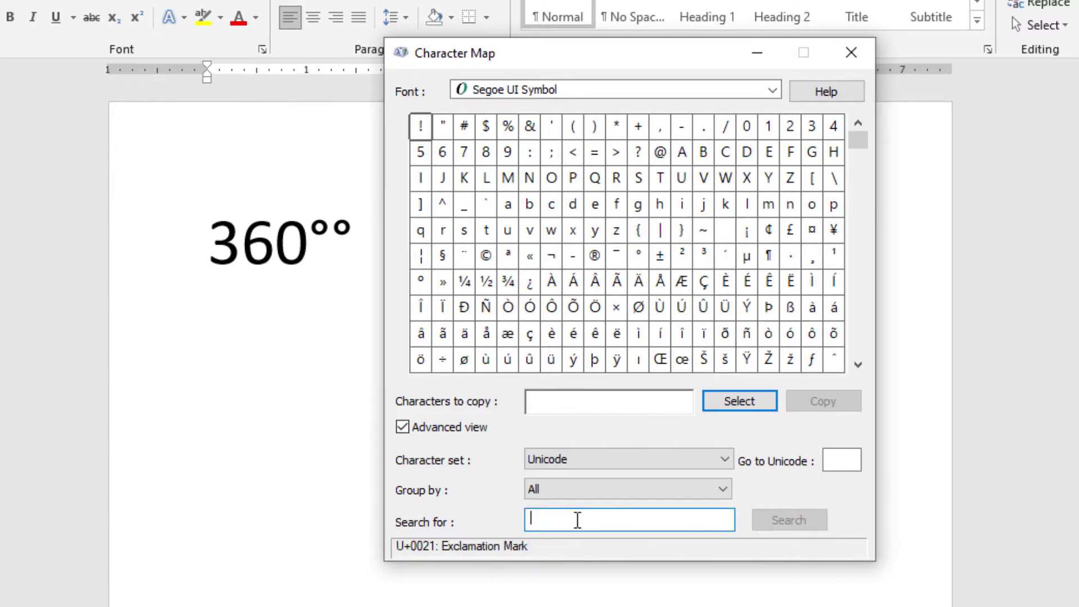
pyautogui.write('Degree')
pyautogui.press('Return')
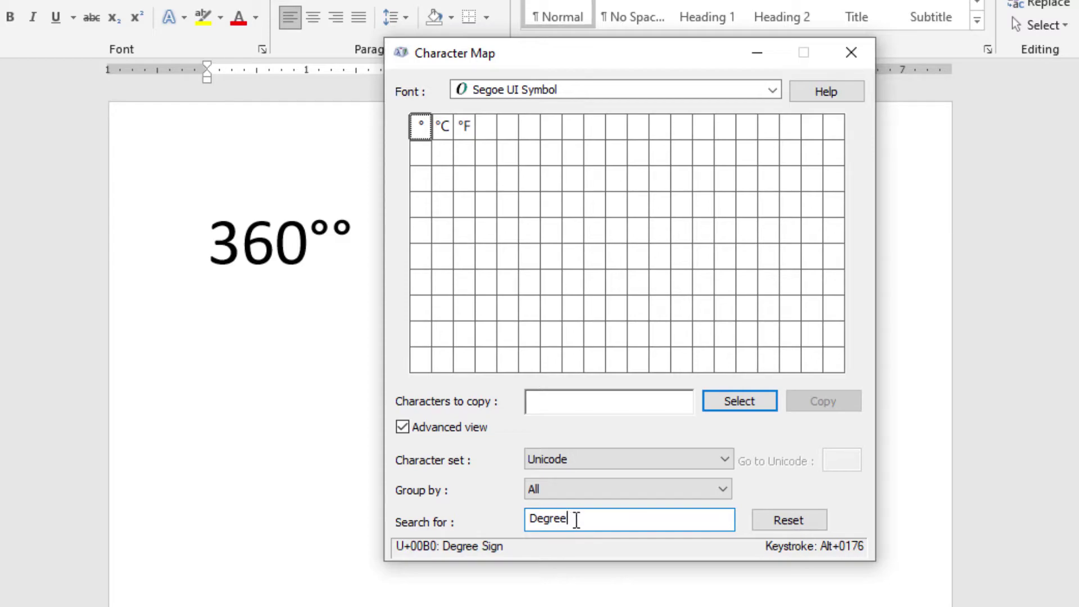
# Copy the ° sign, paste it after 360°° in Word, then reset the Character Map search
pyautogui.doubleClick(421, 128)
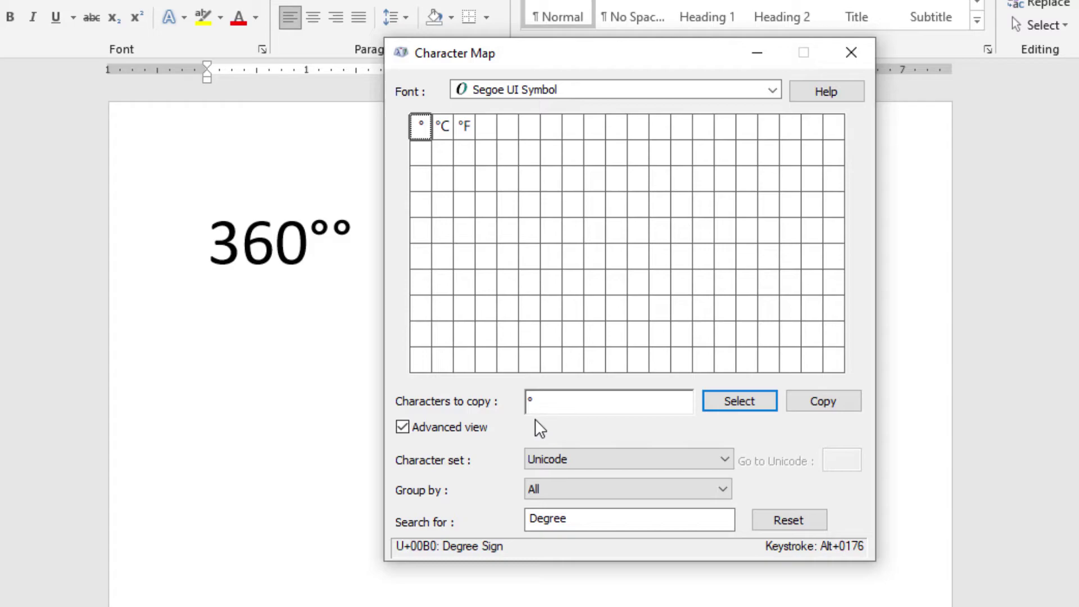
pyautogui.click(815, 408)
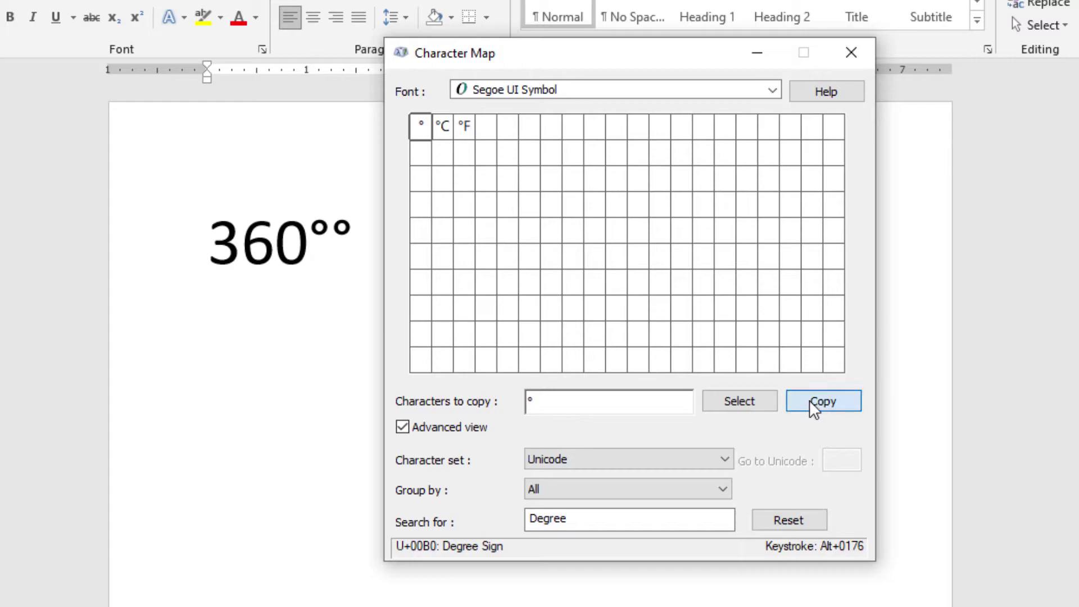
pyautogui.click(364, 258)
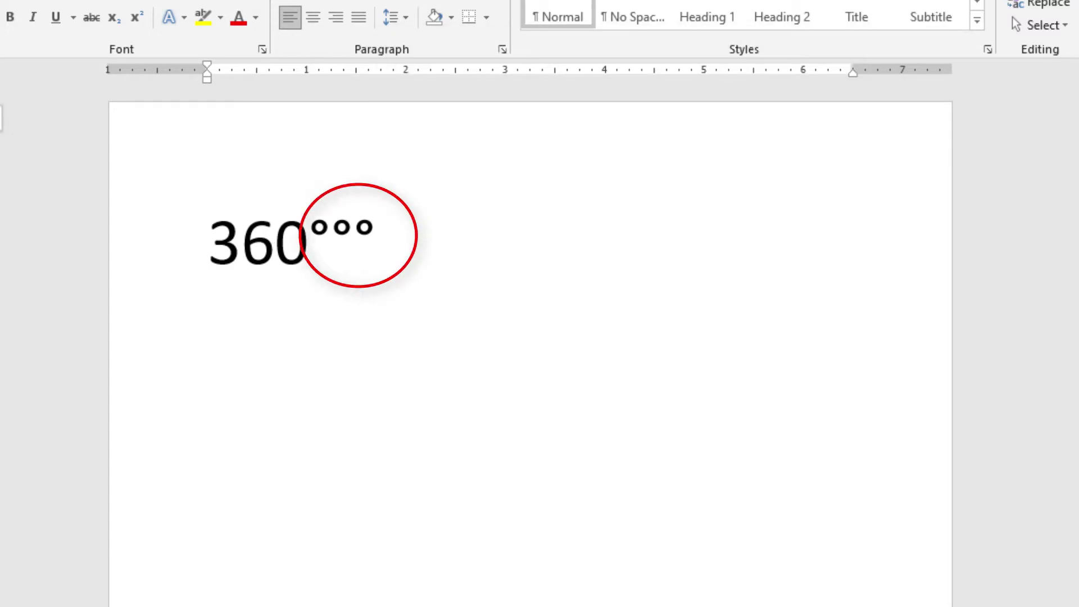
pyautogui.write('°')
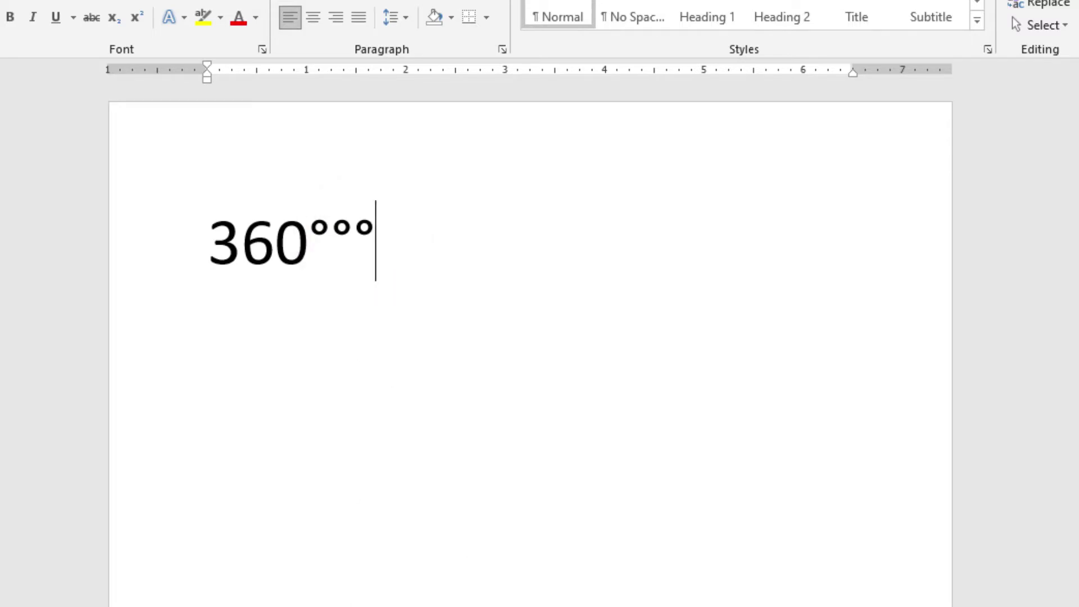
pyautogui.click(553, 565)
pyautogui.click(793, 518)
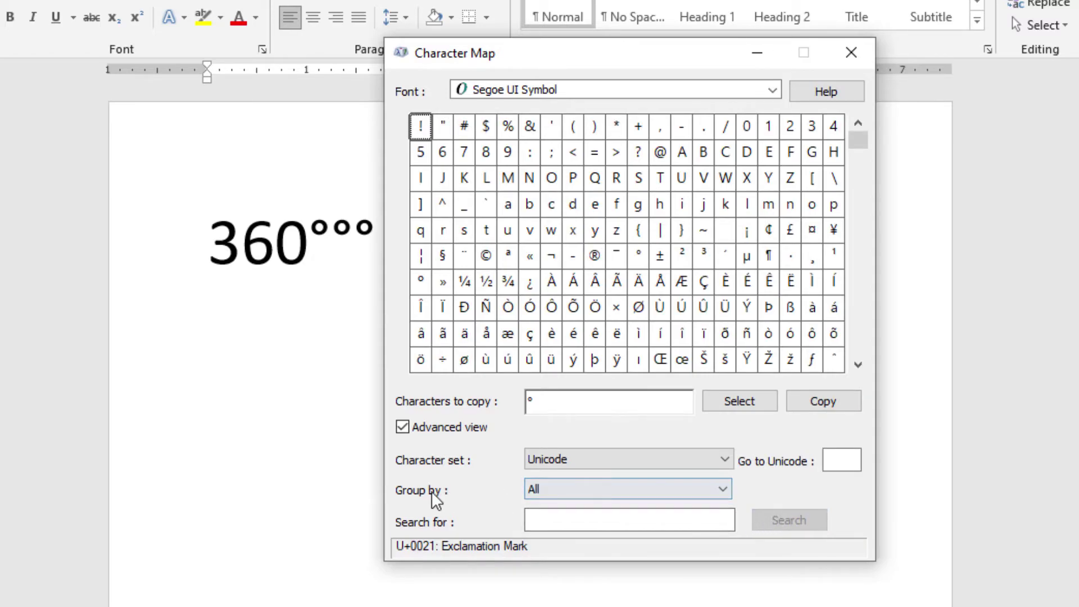
# Group Character Map by Unicode Subrange and show the General Punctuation characters
pyautogui.click(610, 490)
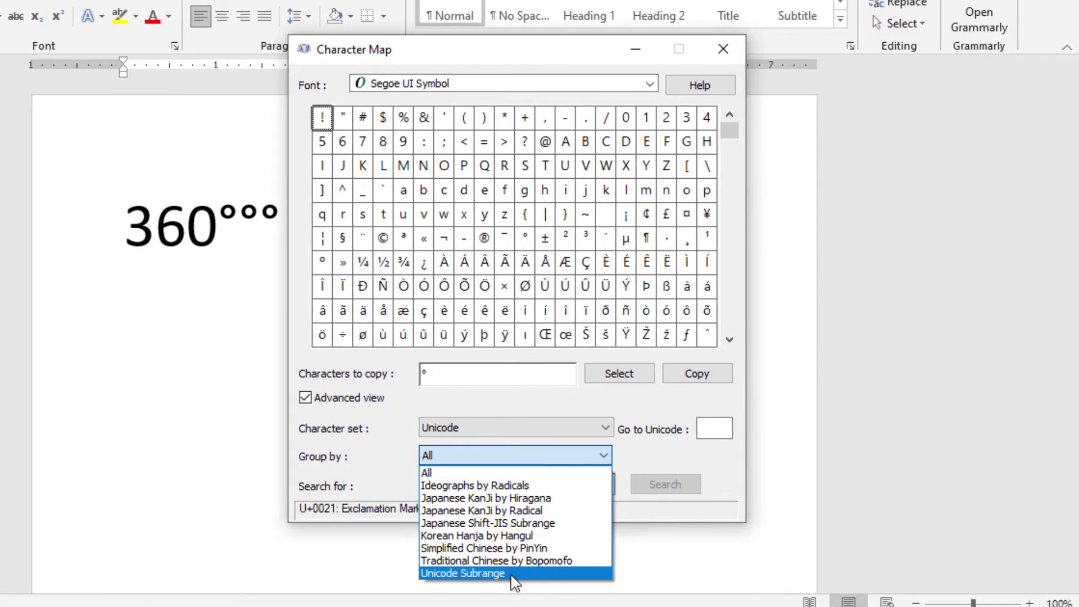
pyautogui.click(591, 574)
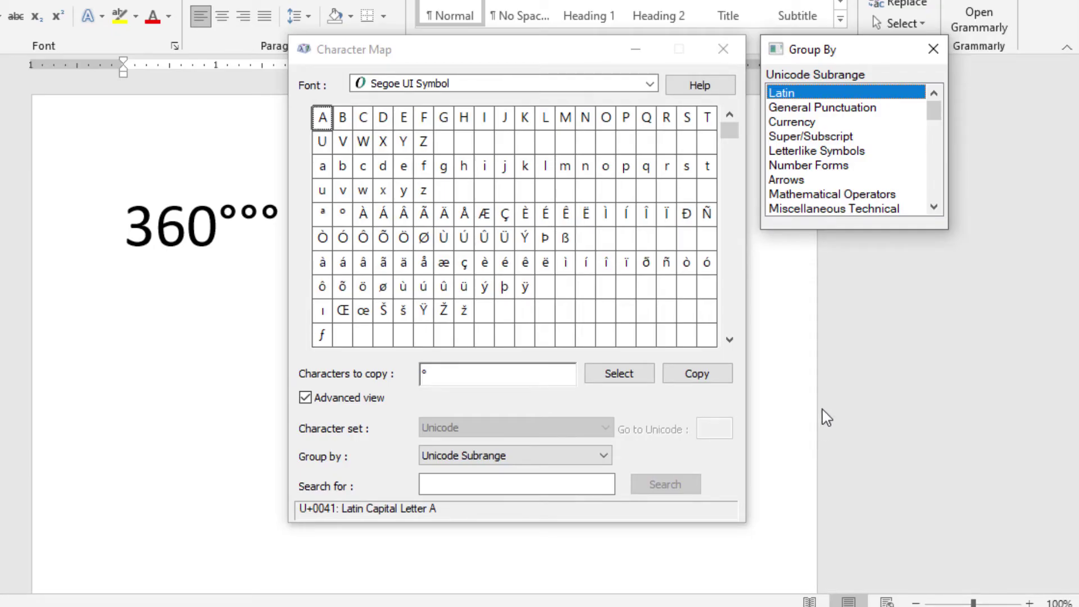
pyautogui.click(833, 108)
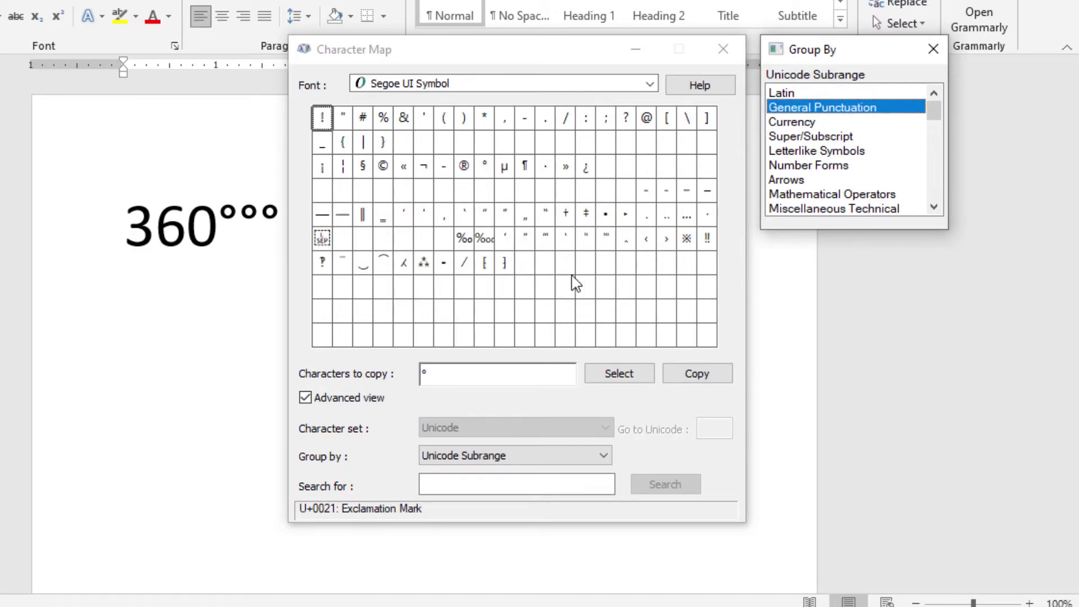
# Collect three ° signs, copy them, and return to the Word document
pyautogui.click(488, 172)
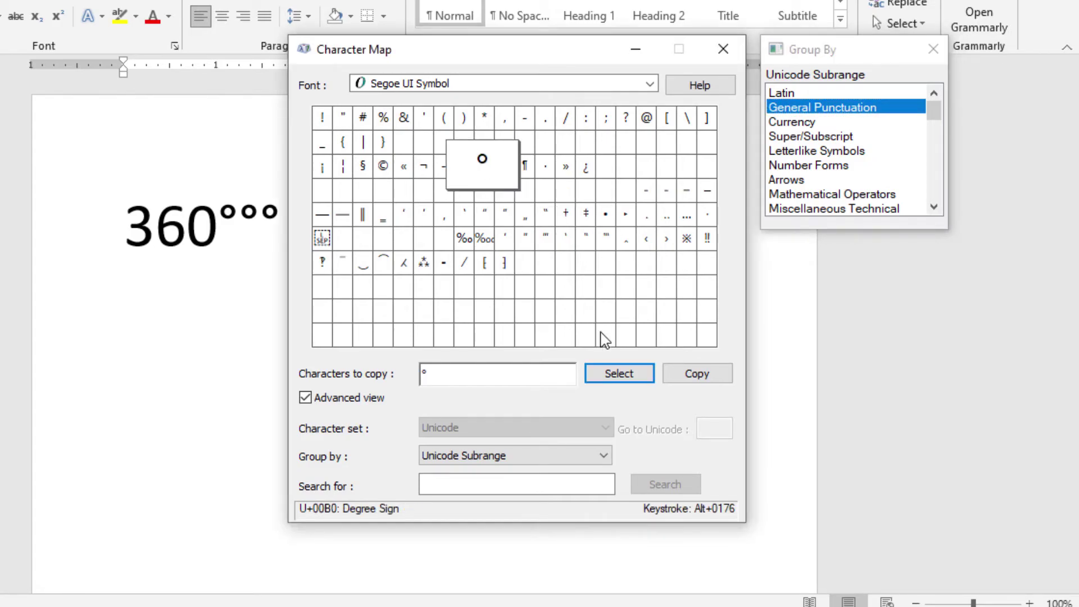
pyautogui.click(627, 380)
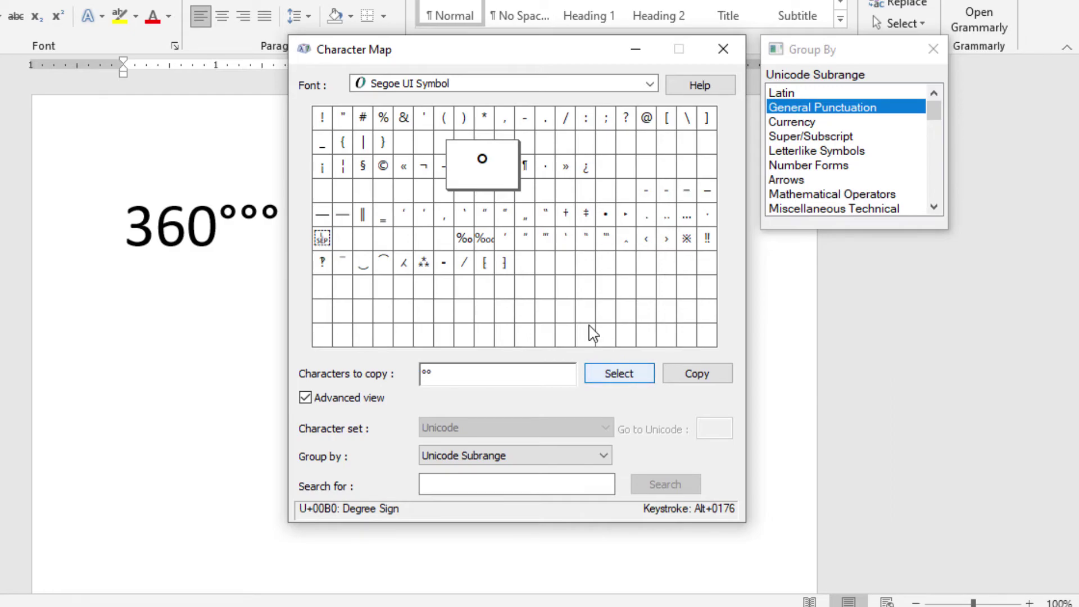
pyautogui.doubleClick(484, 165)
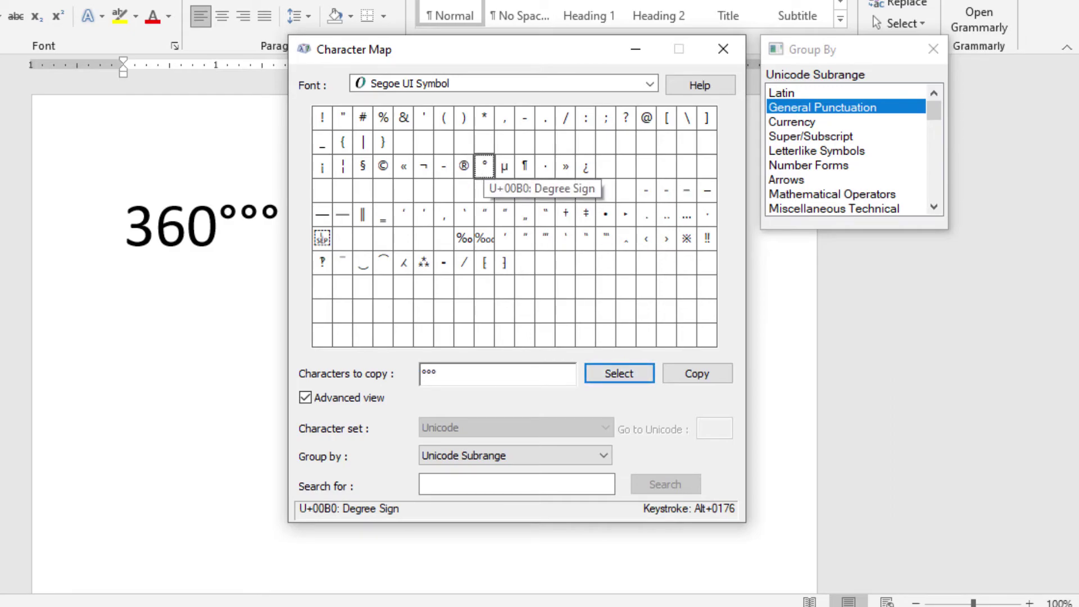
pyautogui.click(687, 376)
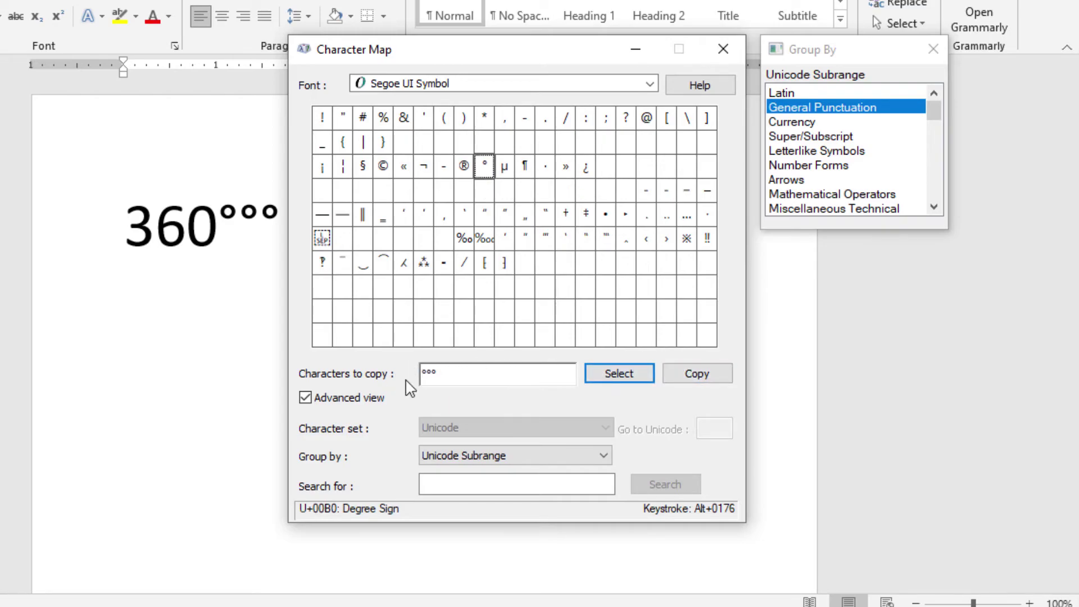
pyautogui.click(705, 382)
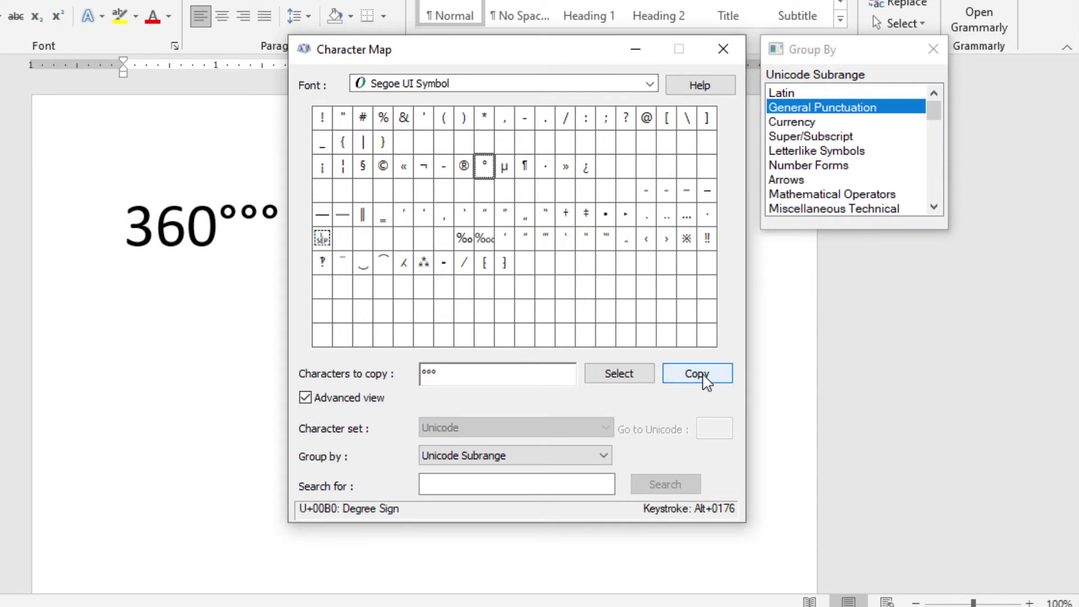
pyautogui.click(800, 369)
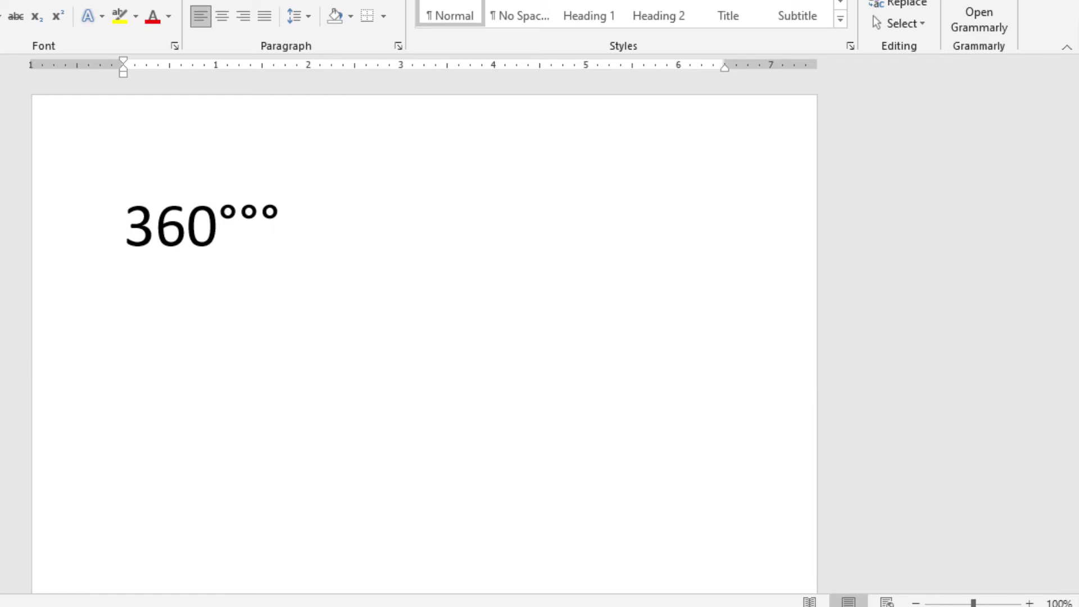
pyautogui.write('°°°')
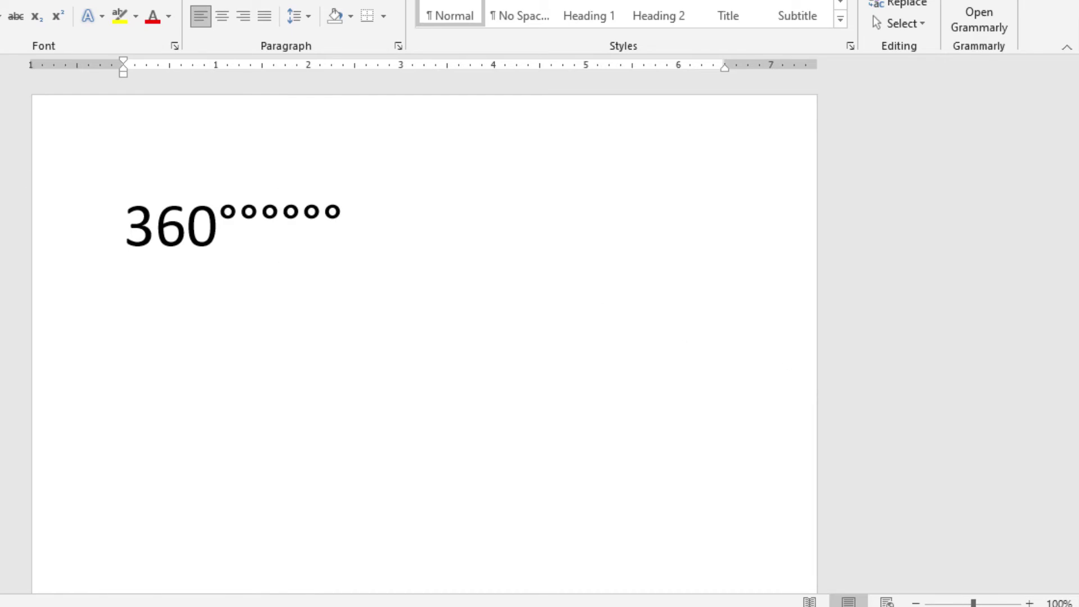